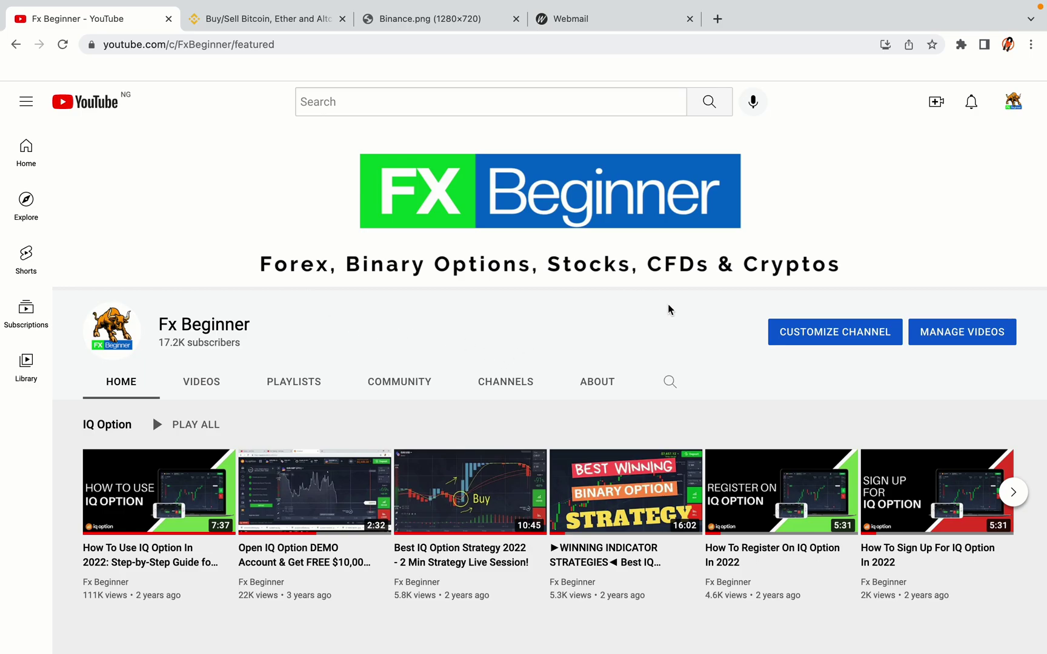
Switch from the YouTube channel page to the Binance 'Buy/Sell Bitcoin' homepage tab.
click(259, 19)
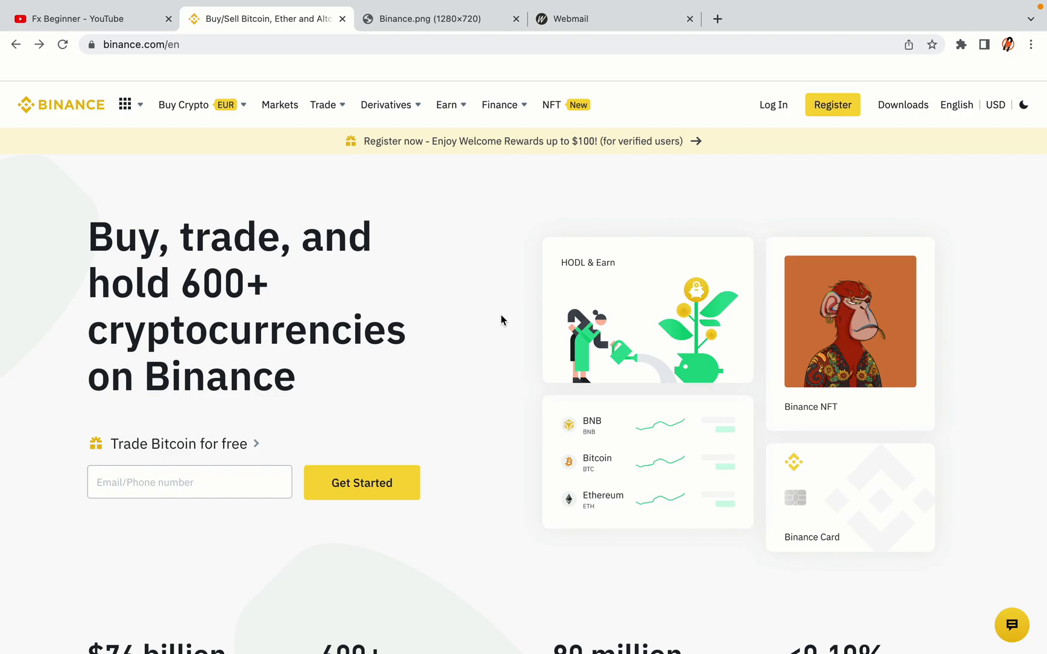
scroll(508, 362, down, 4)
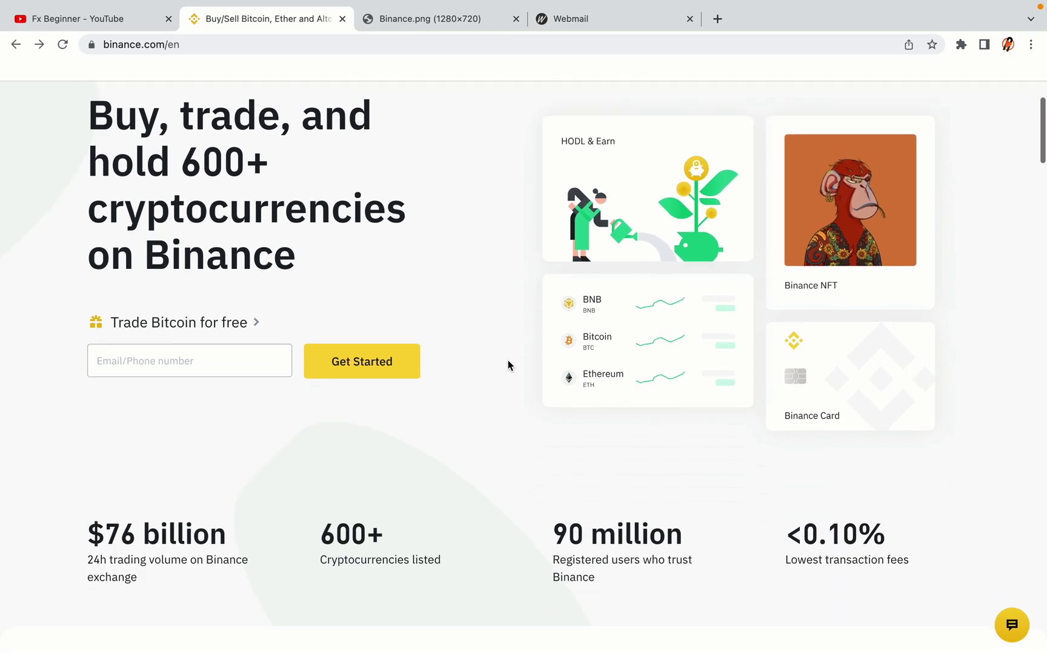
scroll(508, 361, down, 1)
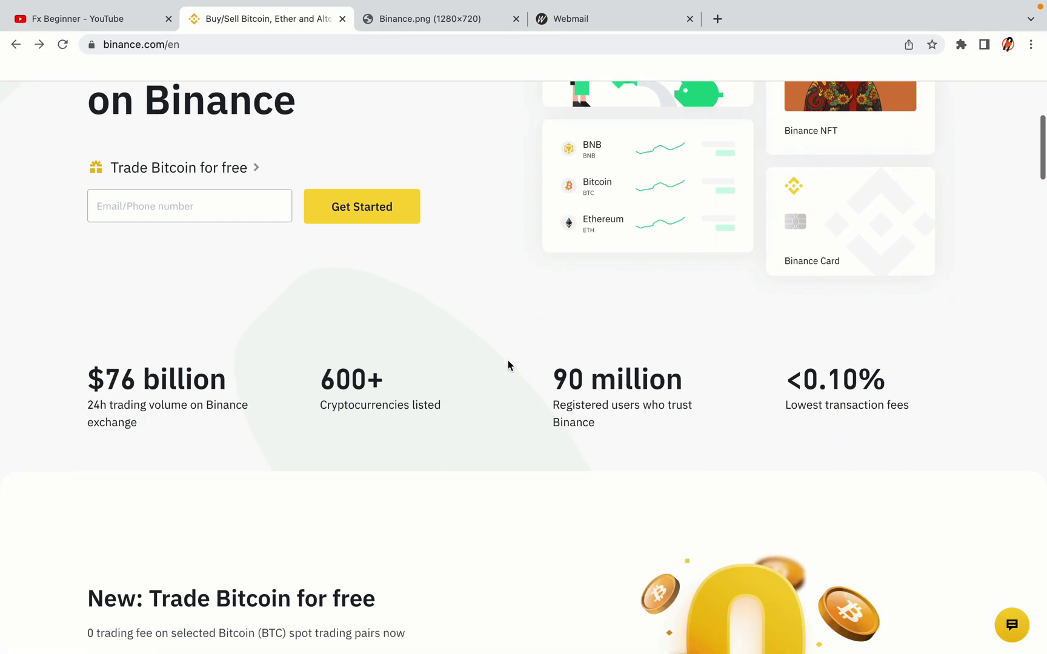
scroll(507, 361, down, 5)
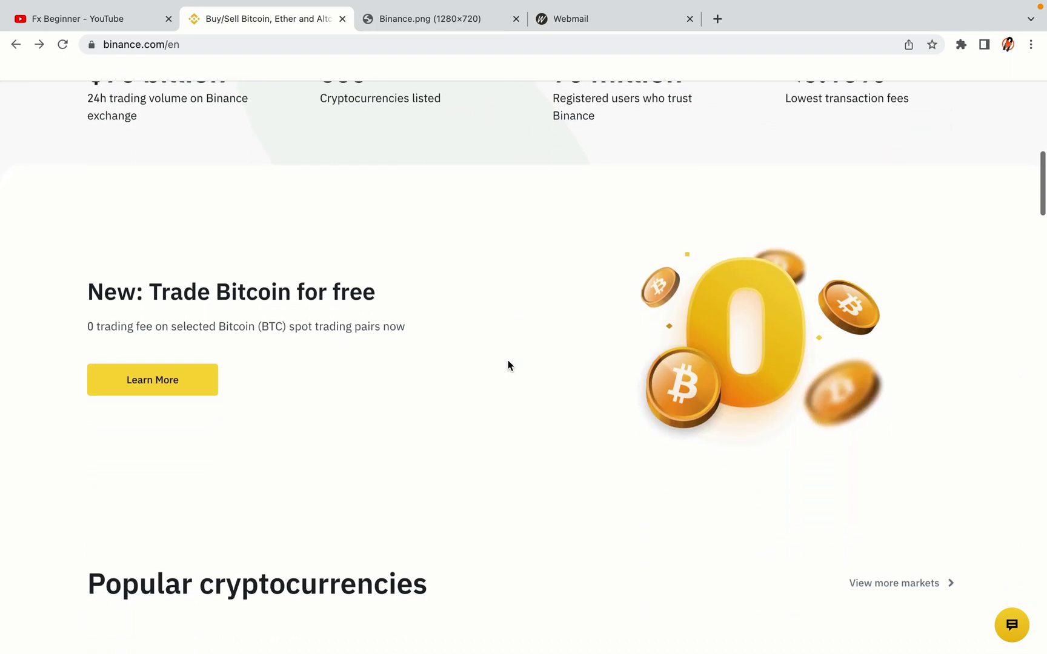
scroll(508, 364, up, 3)
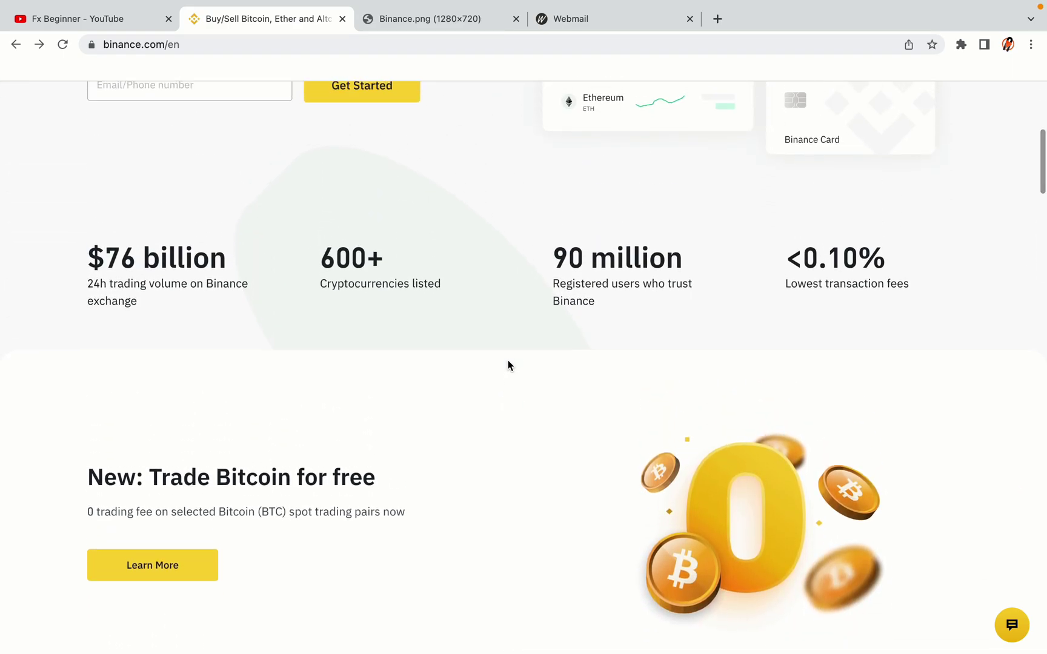
scroll(508, 361, down, 10)
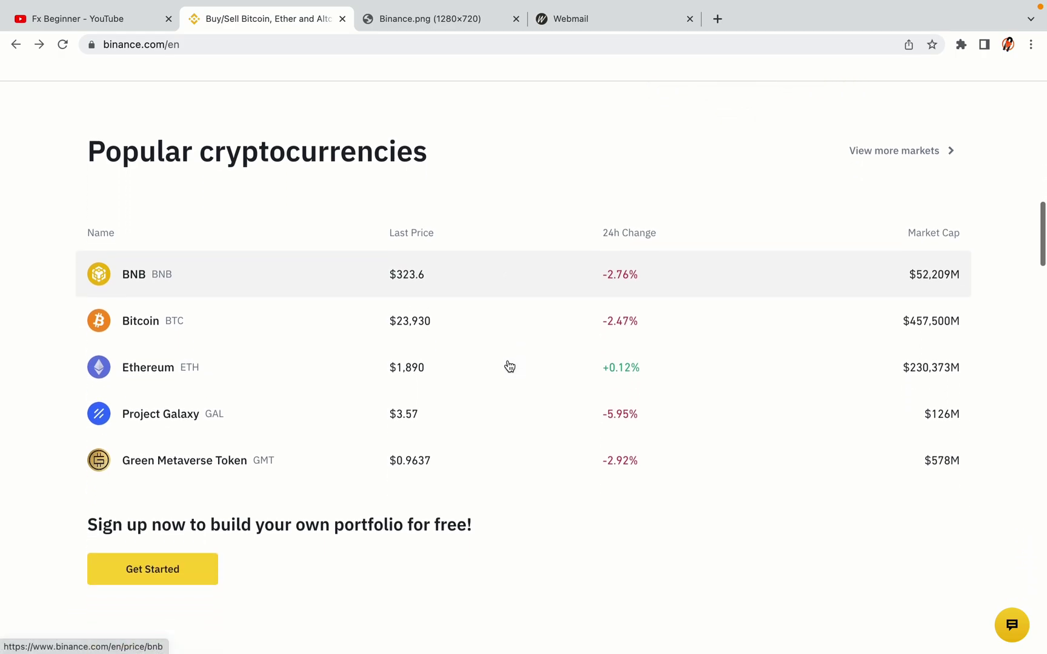
scroll(509, 366, down, 3)
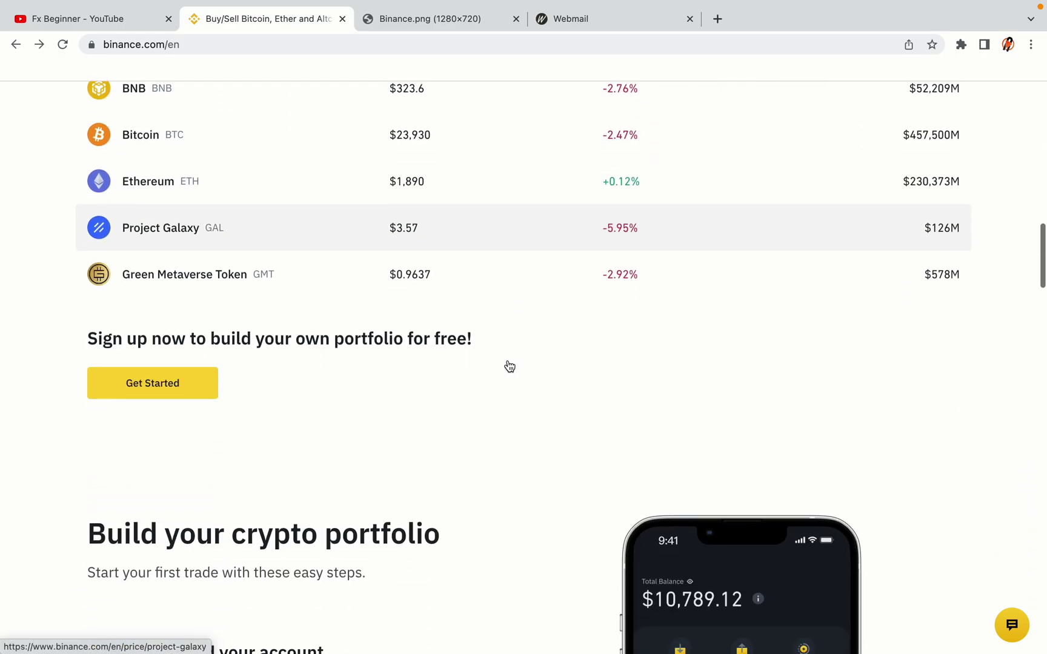
scroll(509, 366, down, 7)
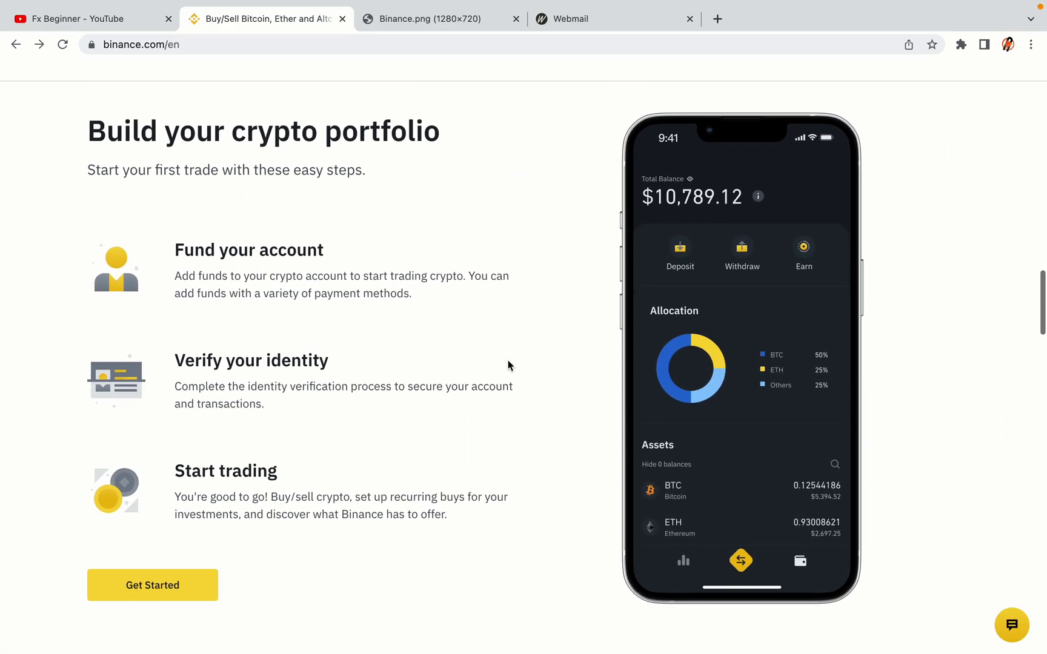
scroll(509, 365, down, 8)
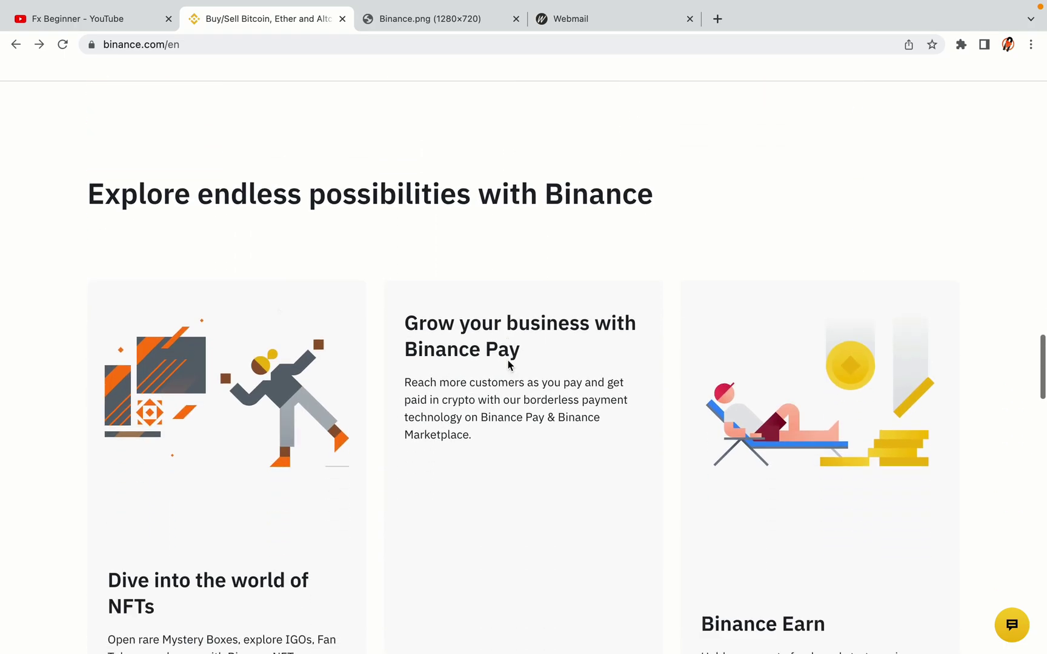
scroll(508, 364, down, 7)
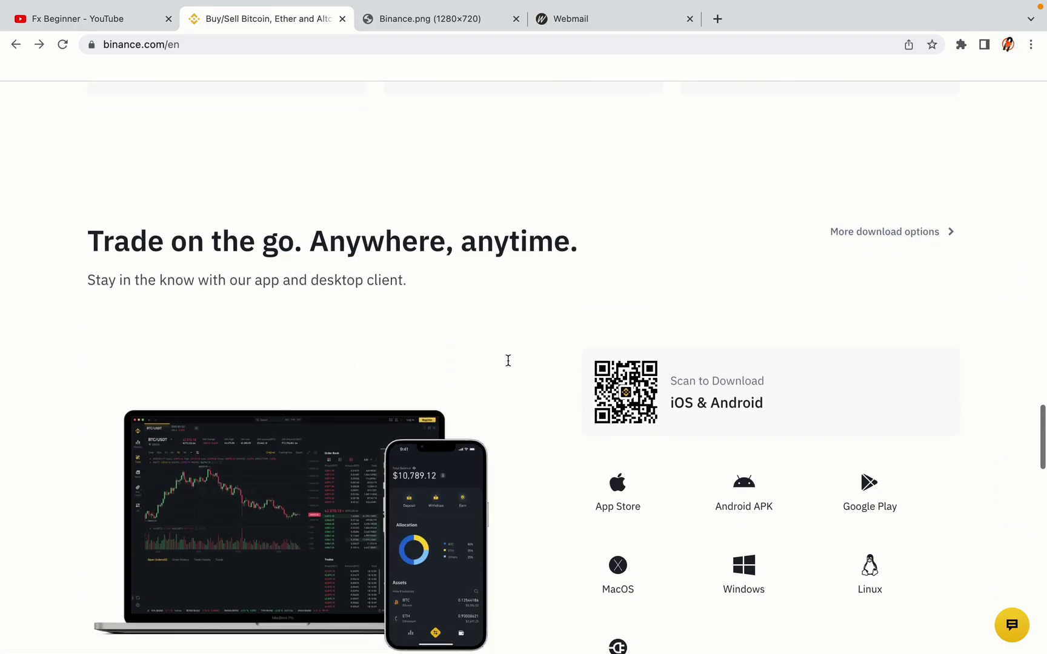
scroll(508, 362, down, 7)
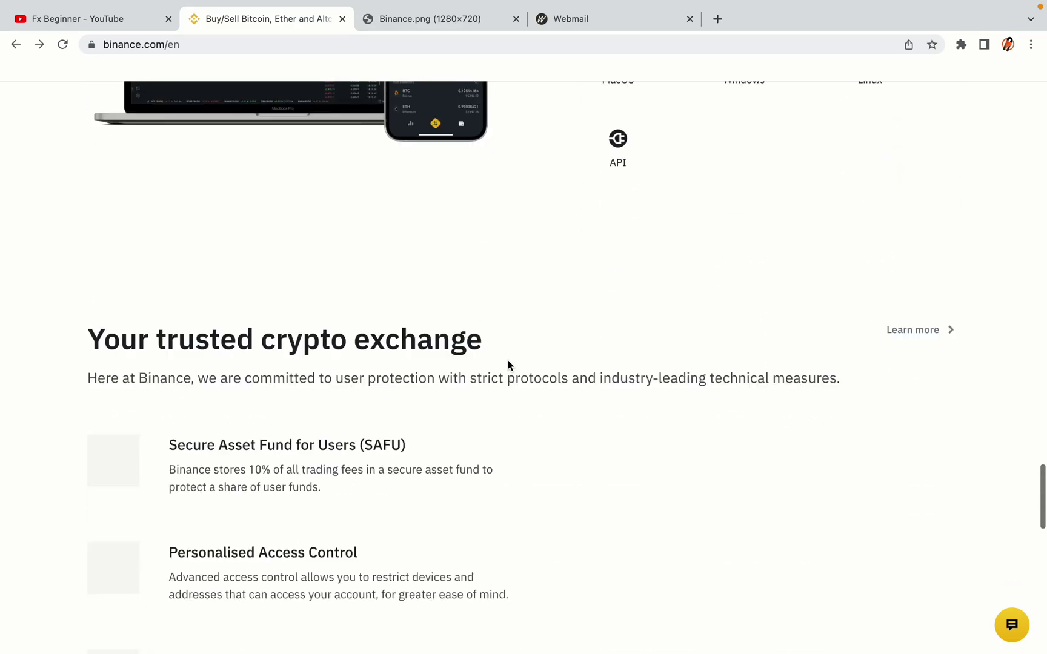
scroll(508, 360, down, 4)
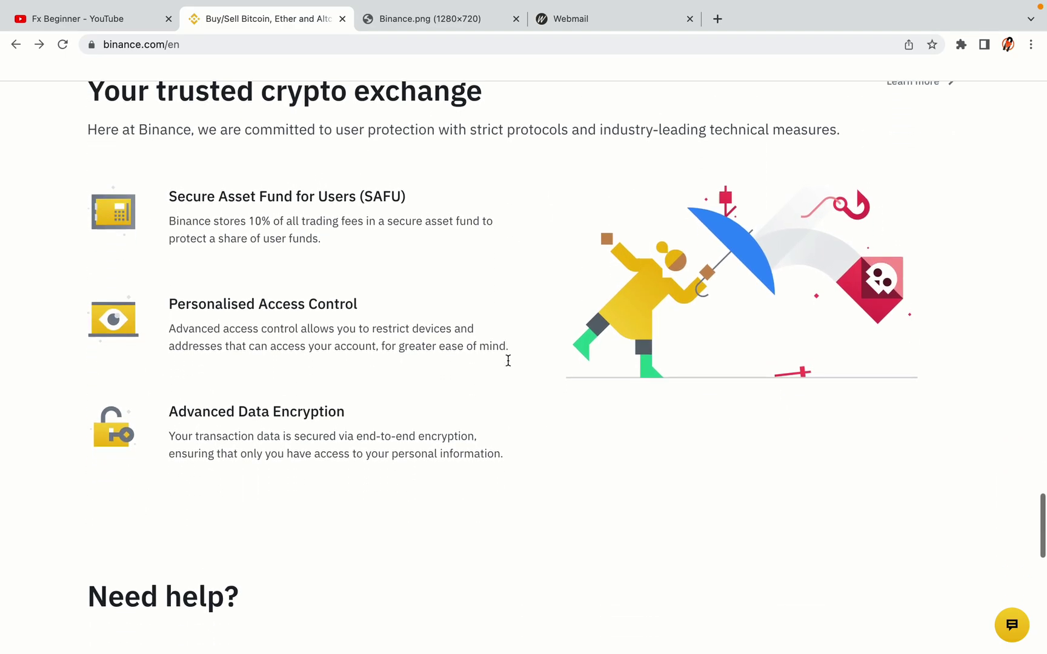
scroll(508, 360, down, 6)
scroll(508, 360, up, 12)
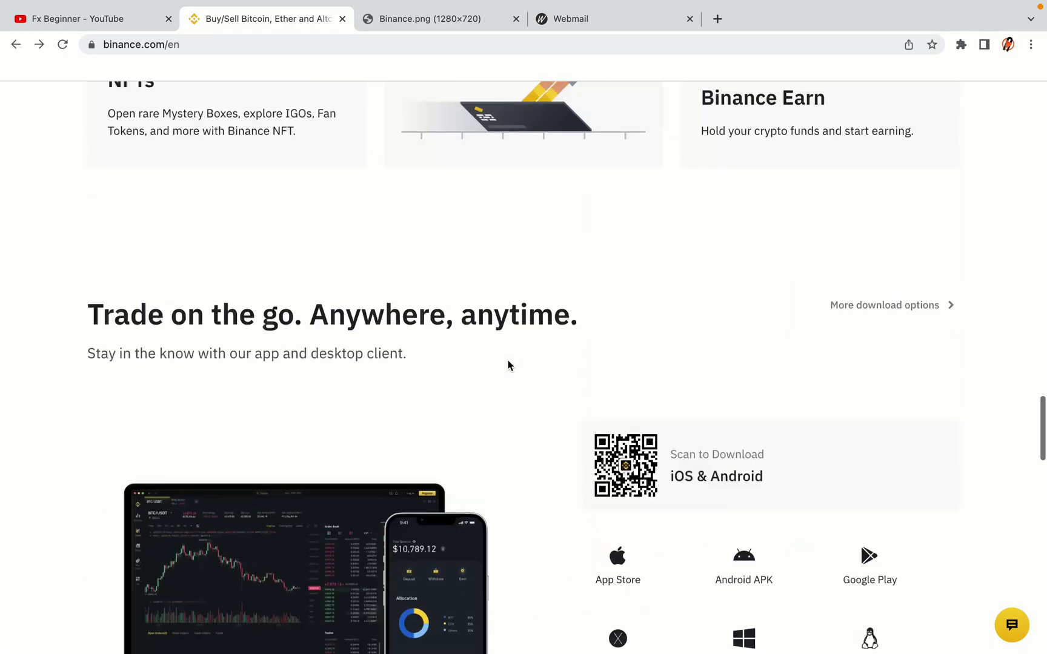
scroll(508, 360, up, 15)
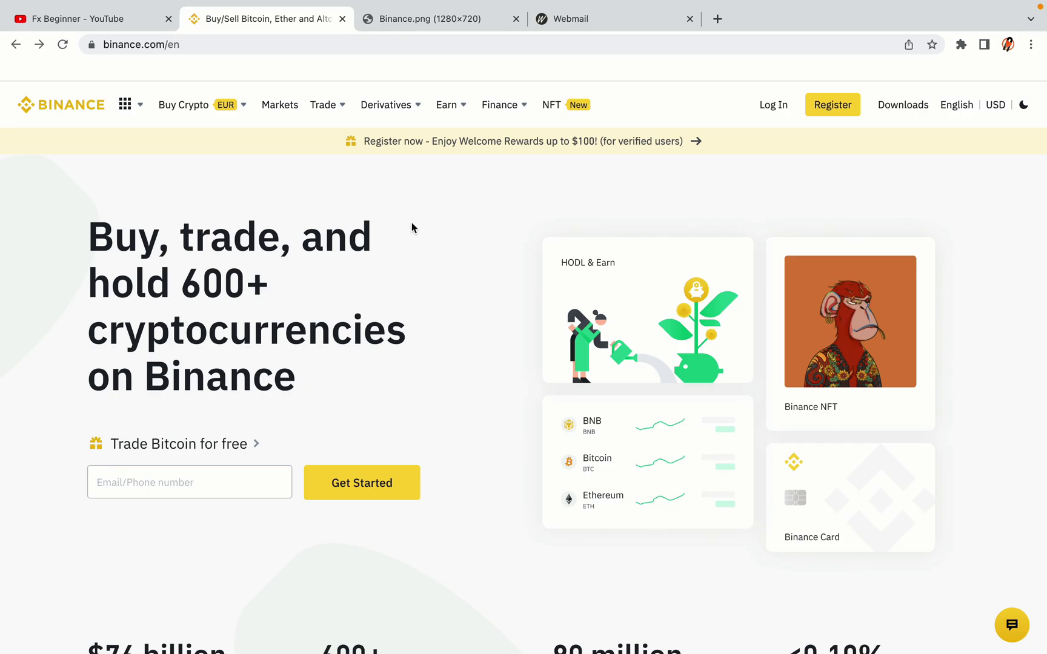
click(437, 17)
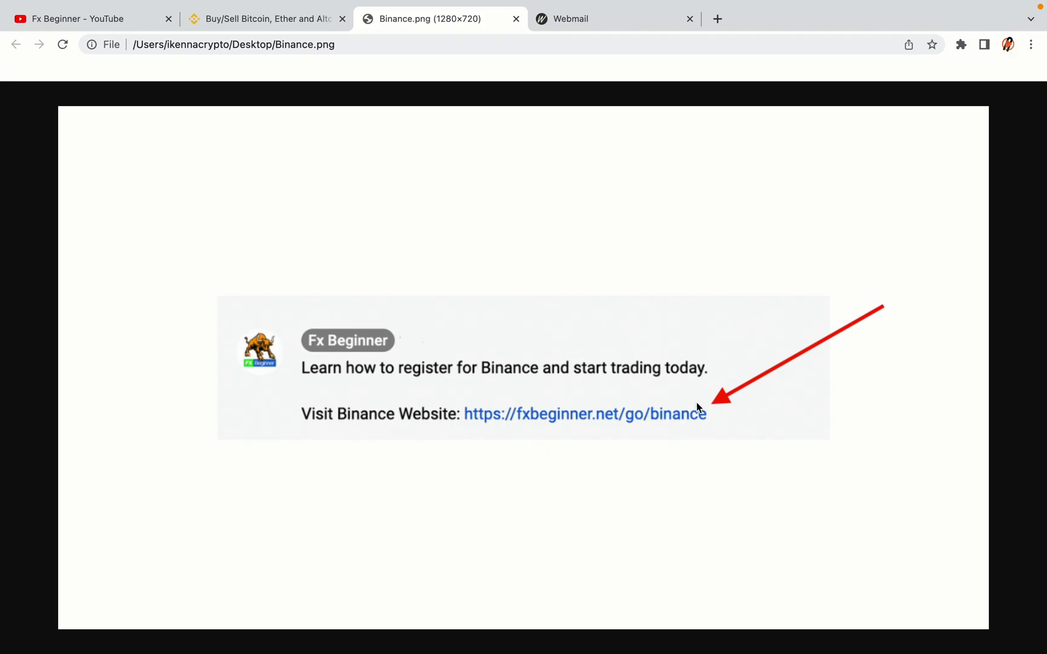
key(ctrl+shift+Tab)
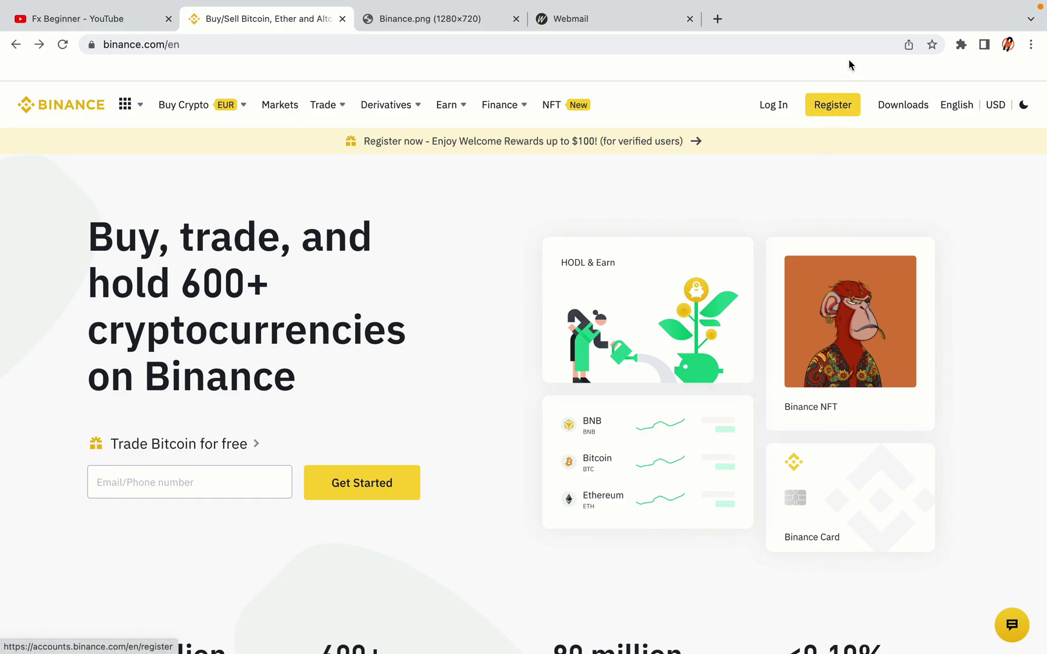
Go to the 'Welcome to Binance!' registration page at accounts.binance.com/en/register.
click(842, 113)
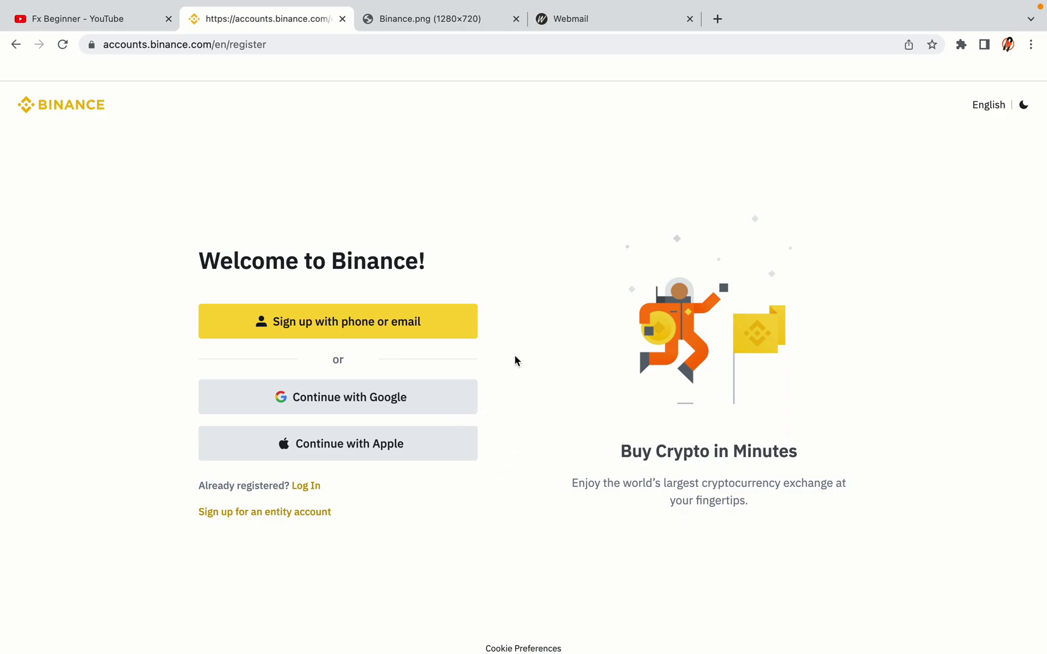
Submit the personal-account sign-up with email, password and accepted terms, then go to the webmail inbox.
click(433, 335)
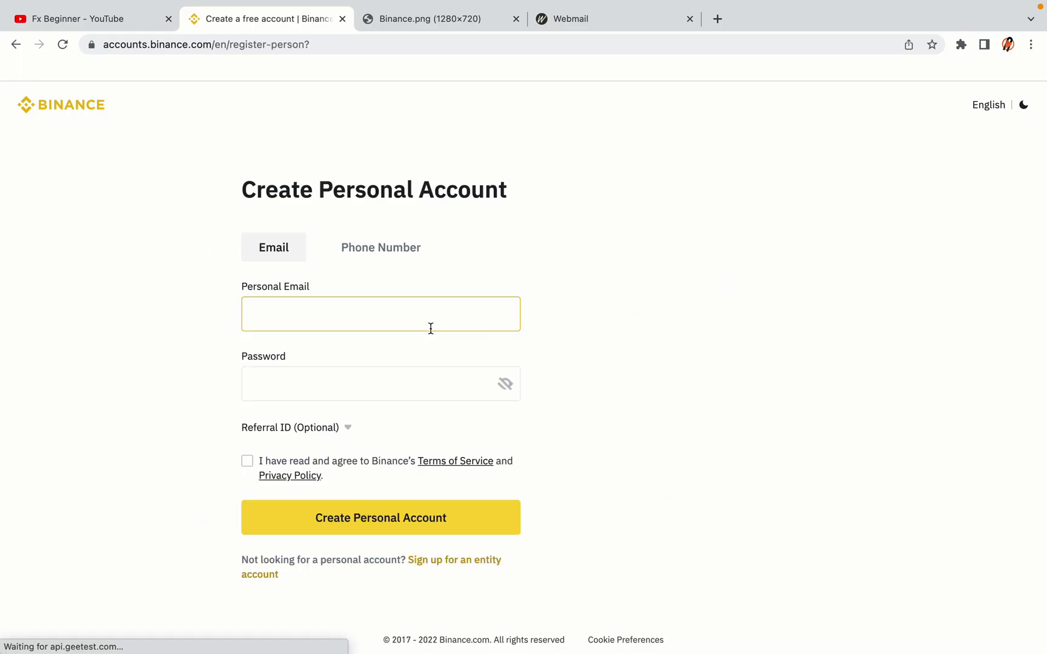
click(643, 371)
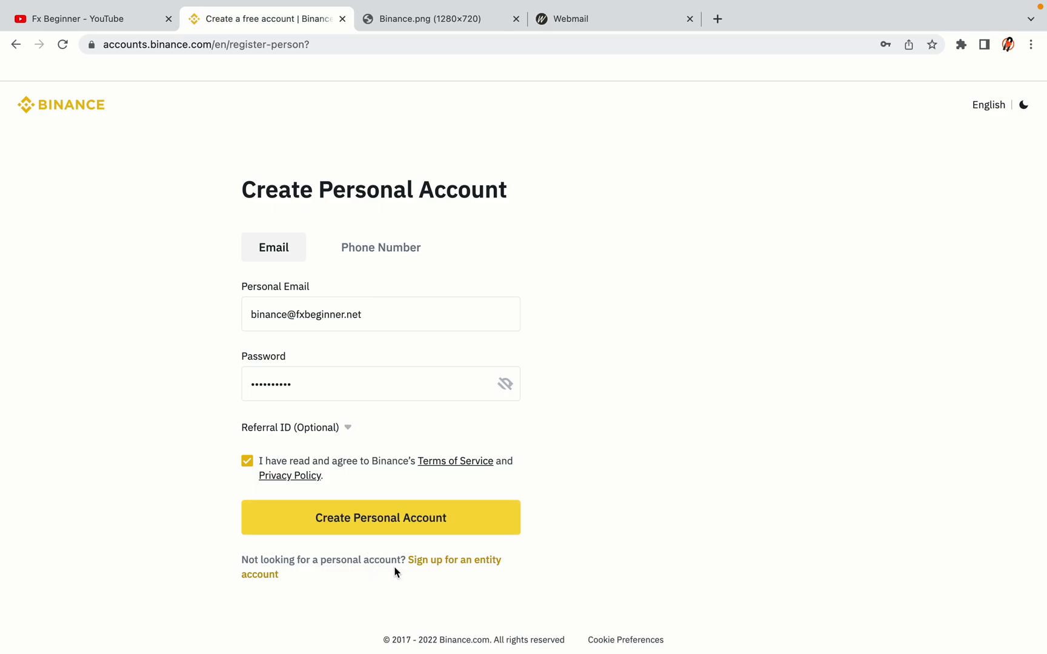
click(399, 522)
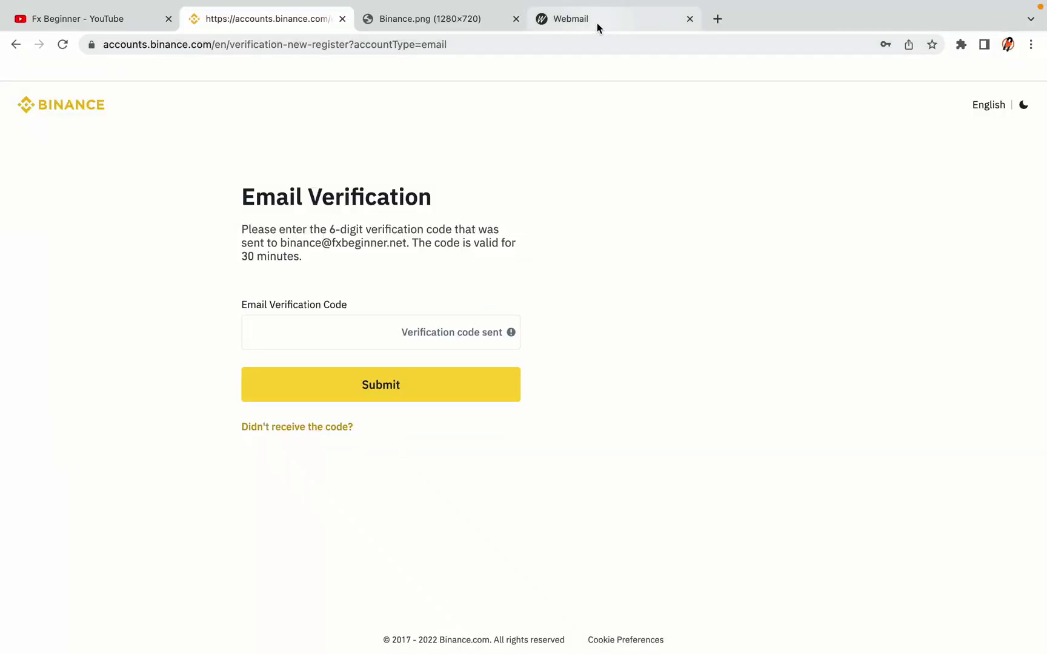
drag(598, 21, 425, 21)
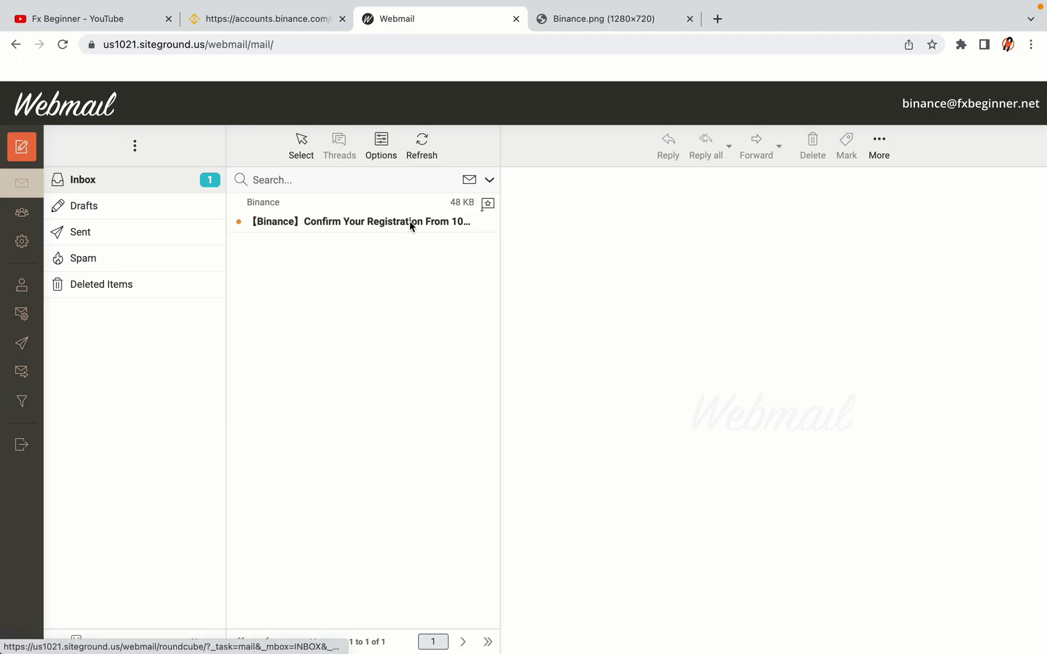
Copy the activation code from Binance's 'Confirm Your Registration' email and return to Binance's verification page.
click(362, 221)
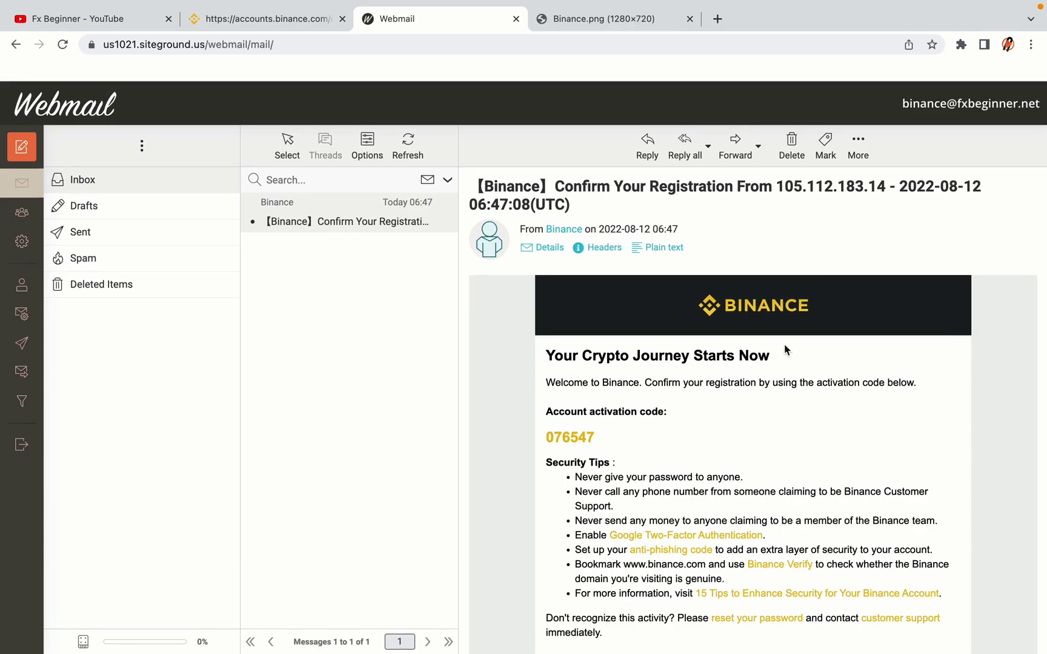
scroll(785, 350, down, 3)
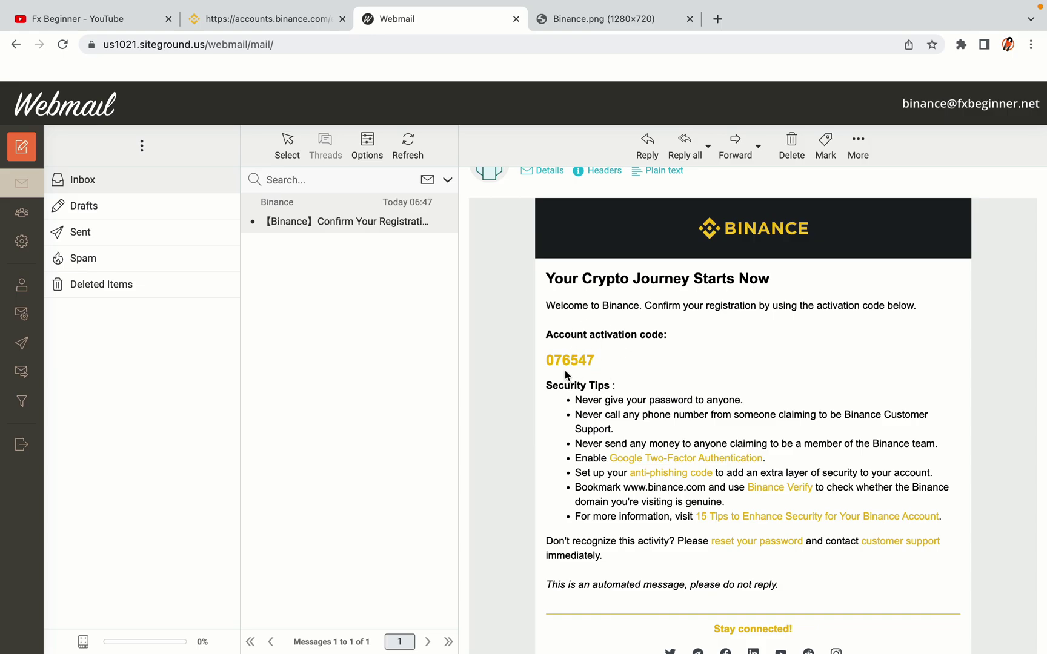
drag(546, 360, 594, 360)
click(599, 359)
right_click(579, 356)
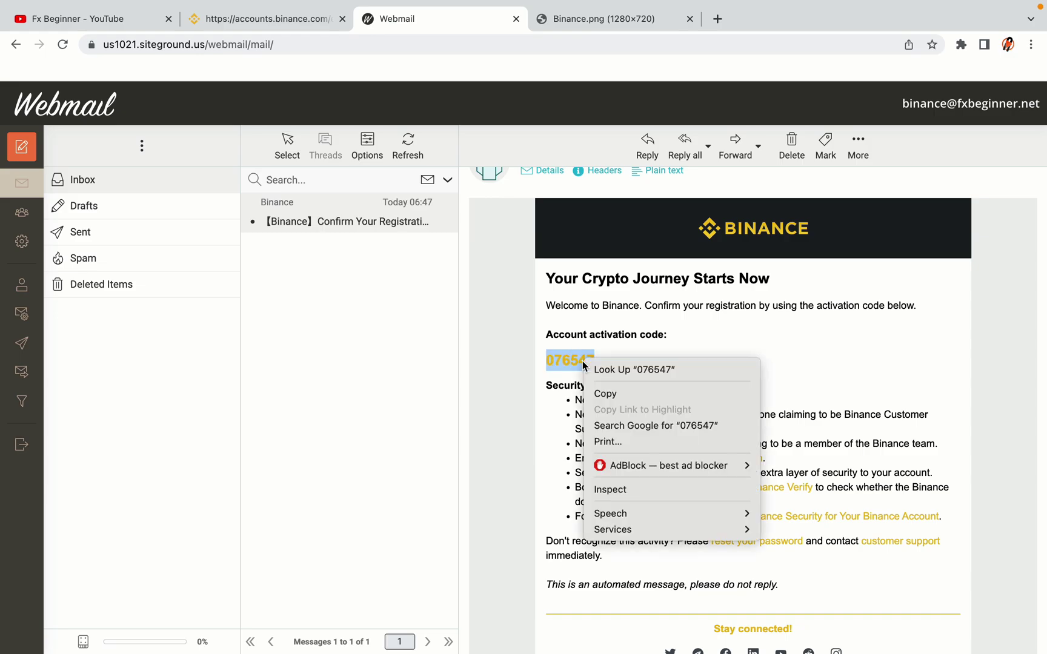
click(600, 391)
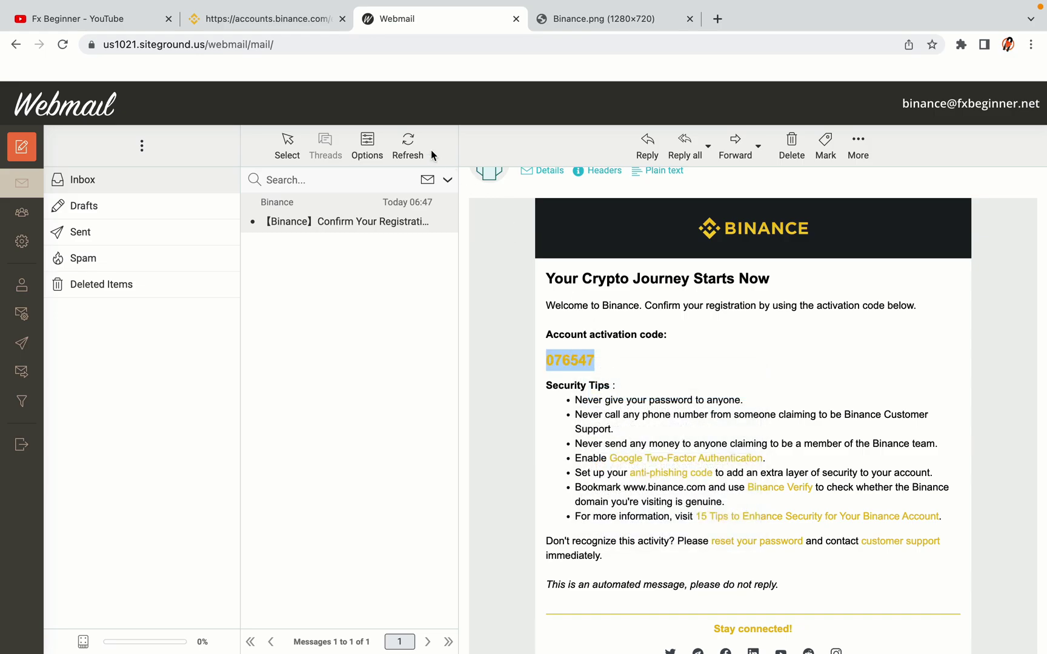
click(273, 19)
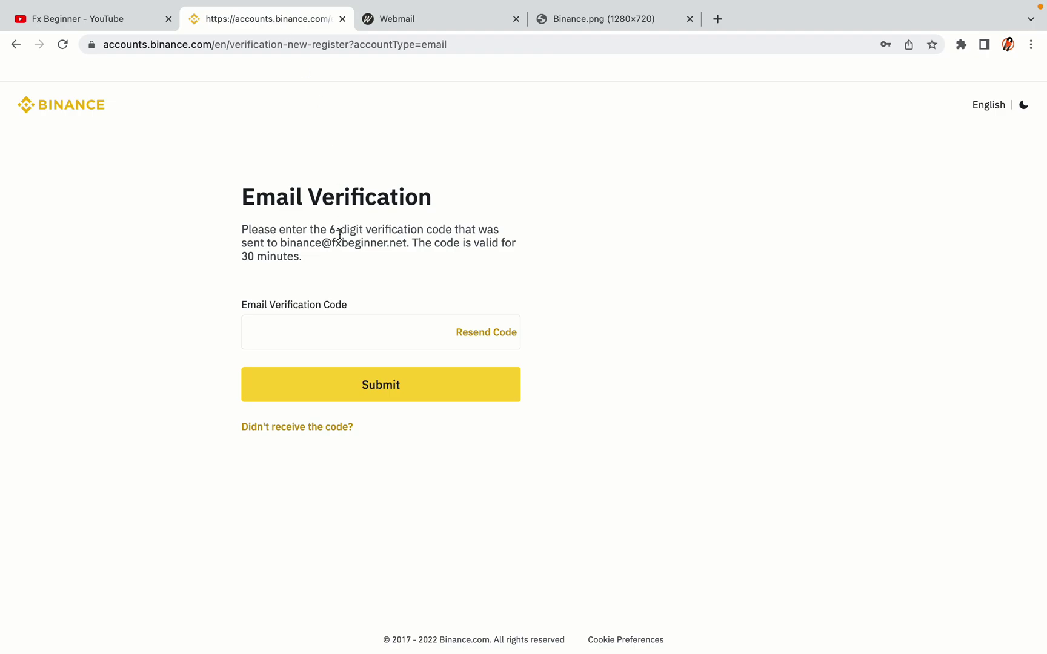
Paste the copied 6-digit code into the Email Verification Code field and submit it.
click(318, 330)
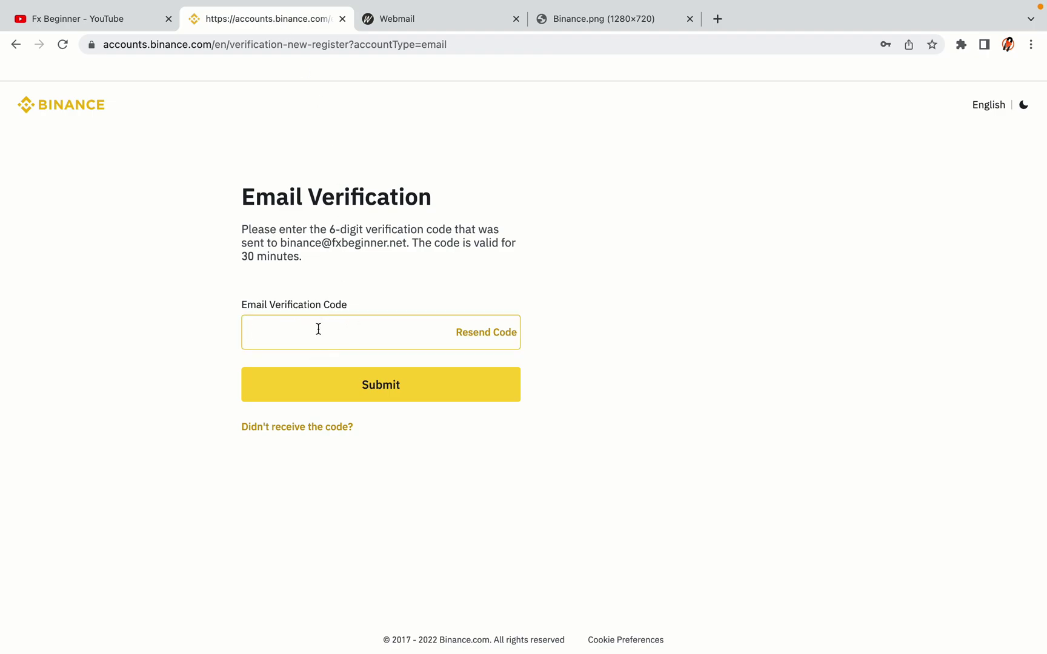
key(super+v)
click(185, 312)
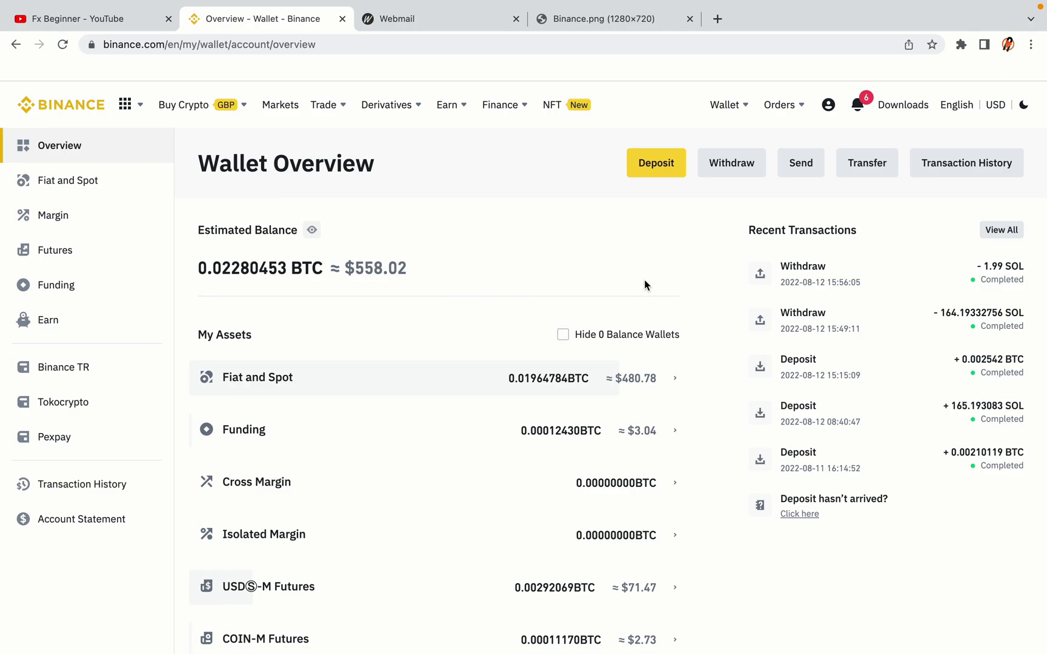
Review the Wallet Overview assets and preview the Buy Crypto and Trade menus.
scroll(643, 280, down, 3)
scroll(643, 279, down, 3)
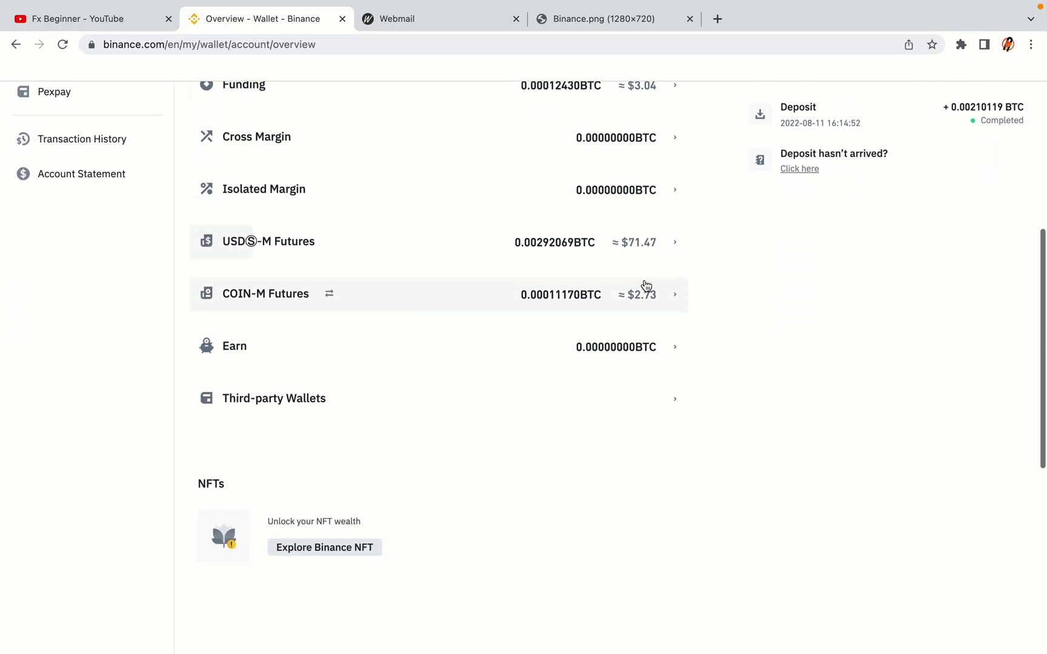
scroll(644, 279, up, 6)
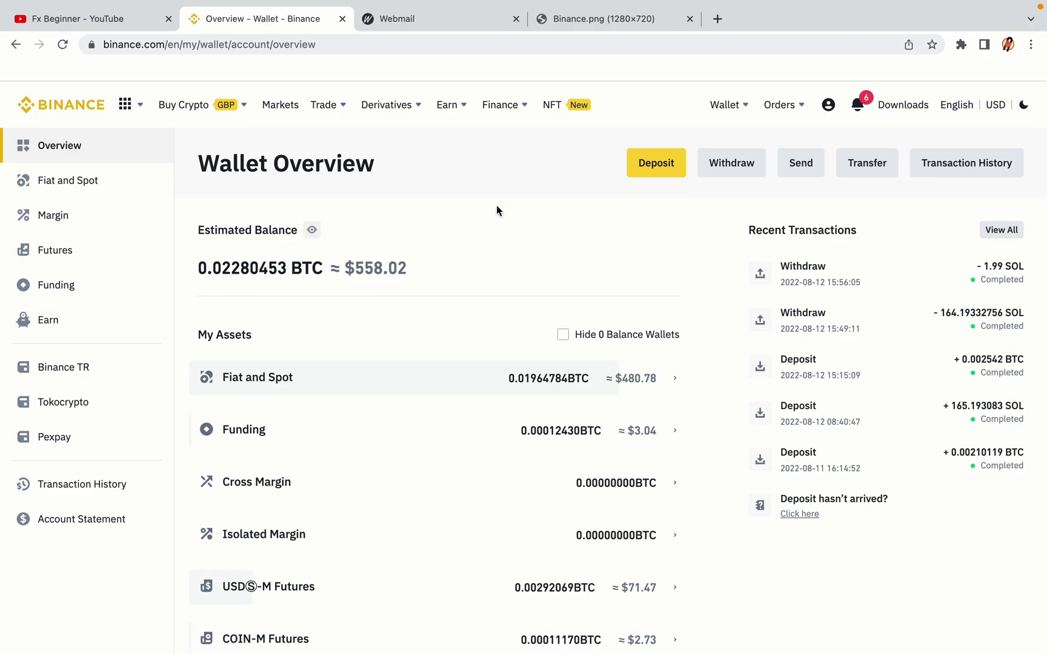
mouse_move(246, 120)
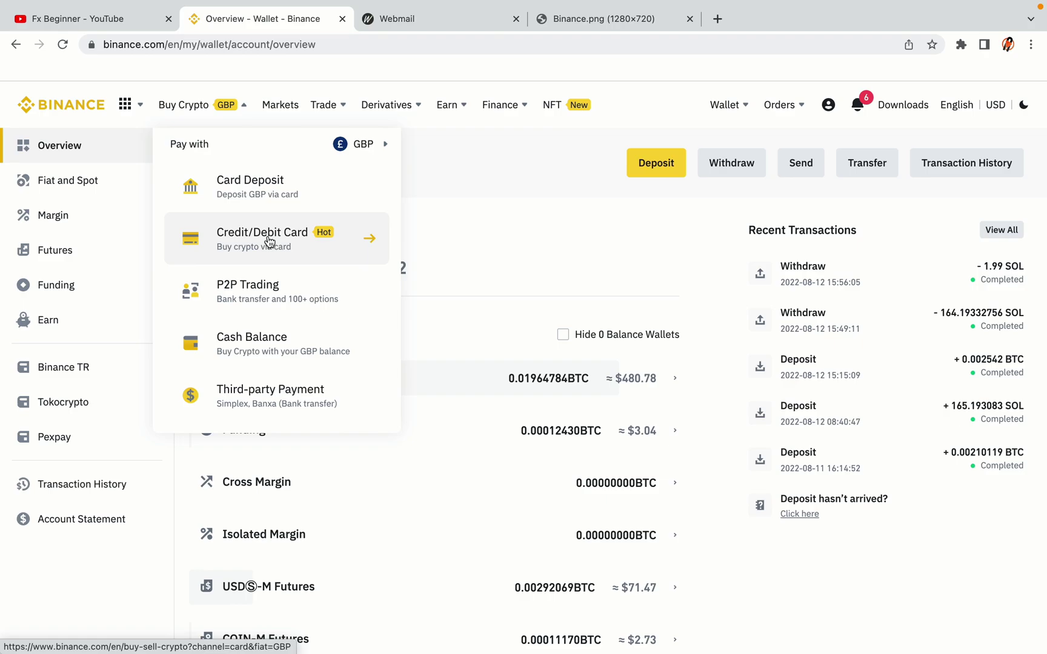
mouse_move(323, 107)
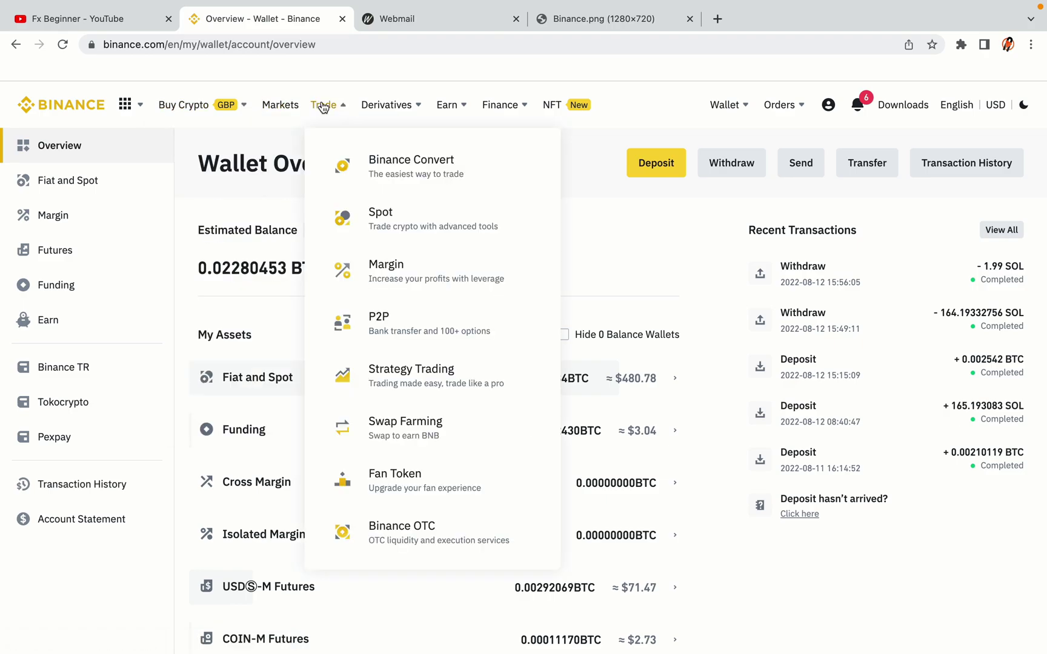